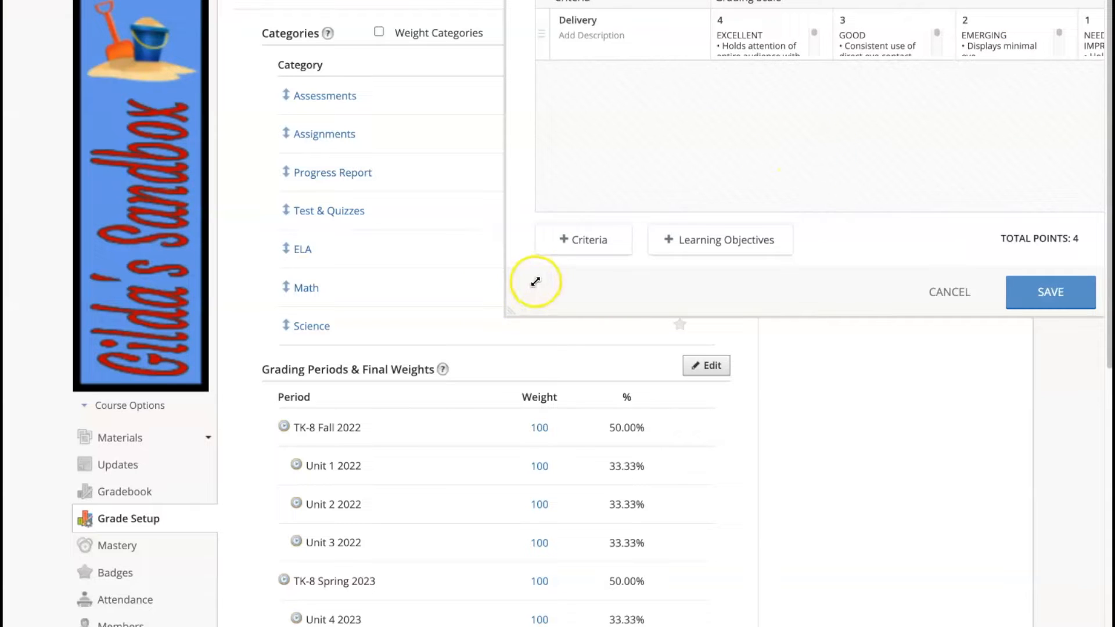
Enlarge the rubric editor so the full Delivery level descriptions are visible.
left_click_drag(510, 313, 142, 487)
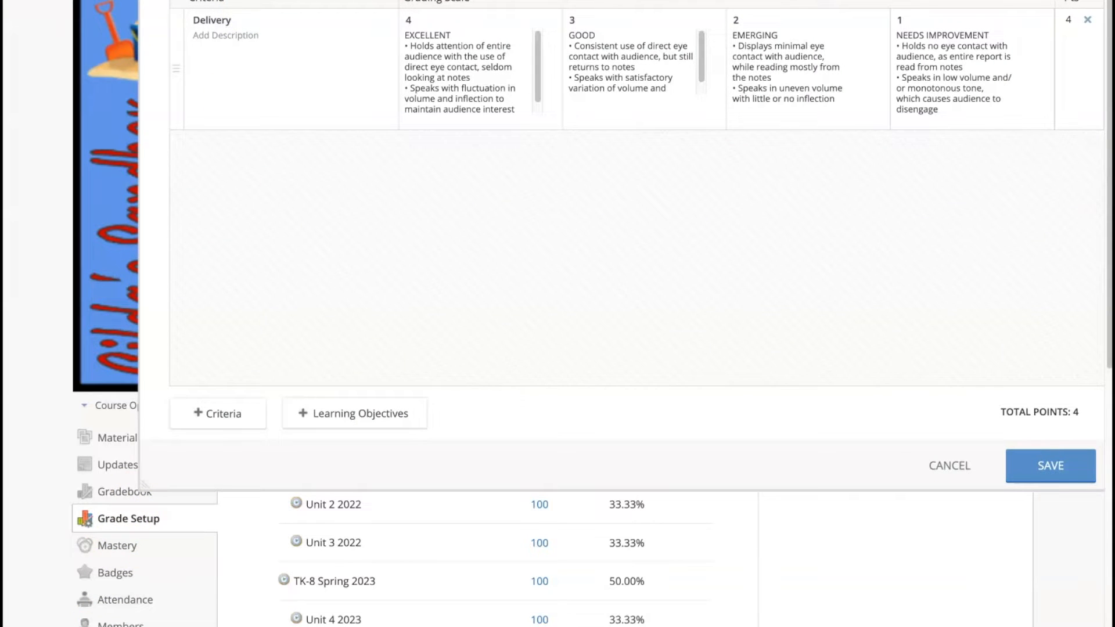
left_click(225, 22)
left_click(956, 465)
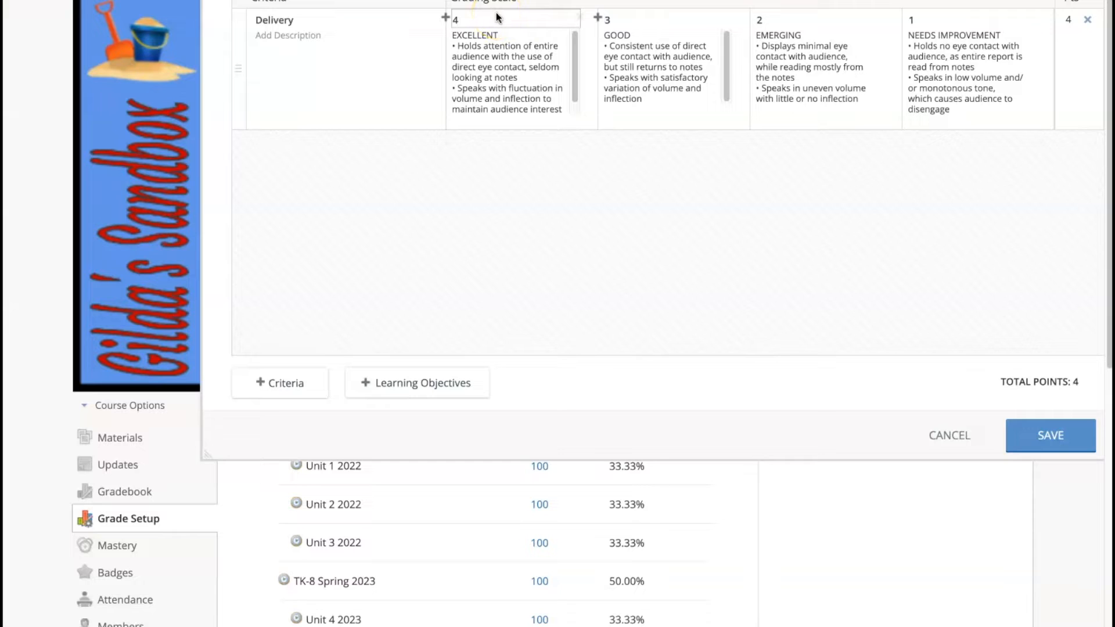
left_click(491, 41)
left_click(625, 36)
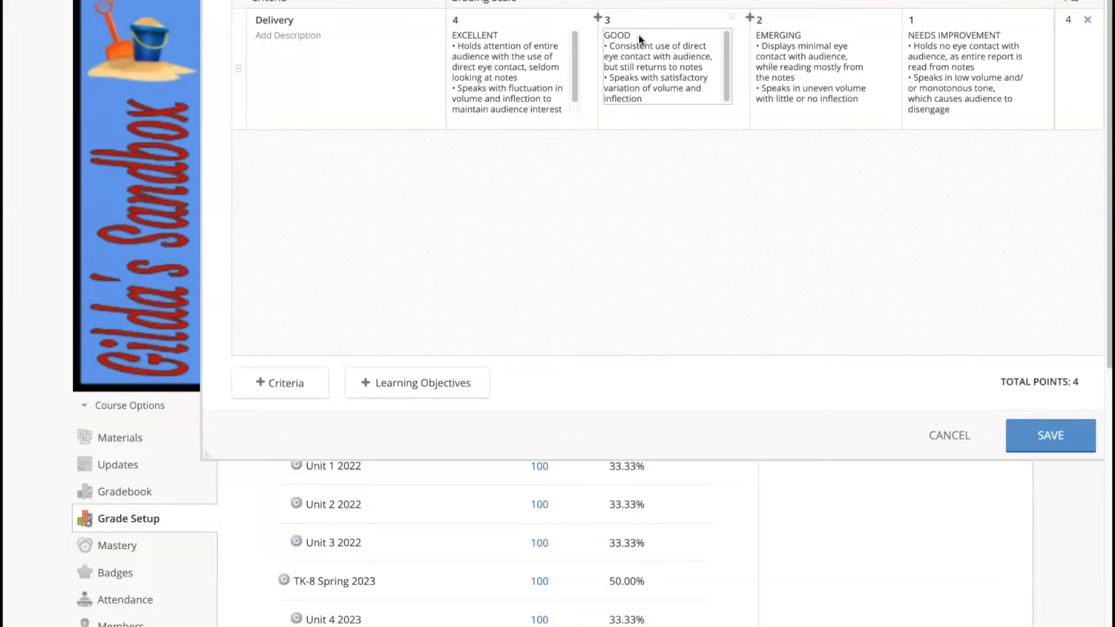
left_click(787, 40)
left_click(775, 70)
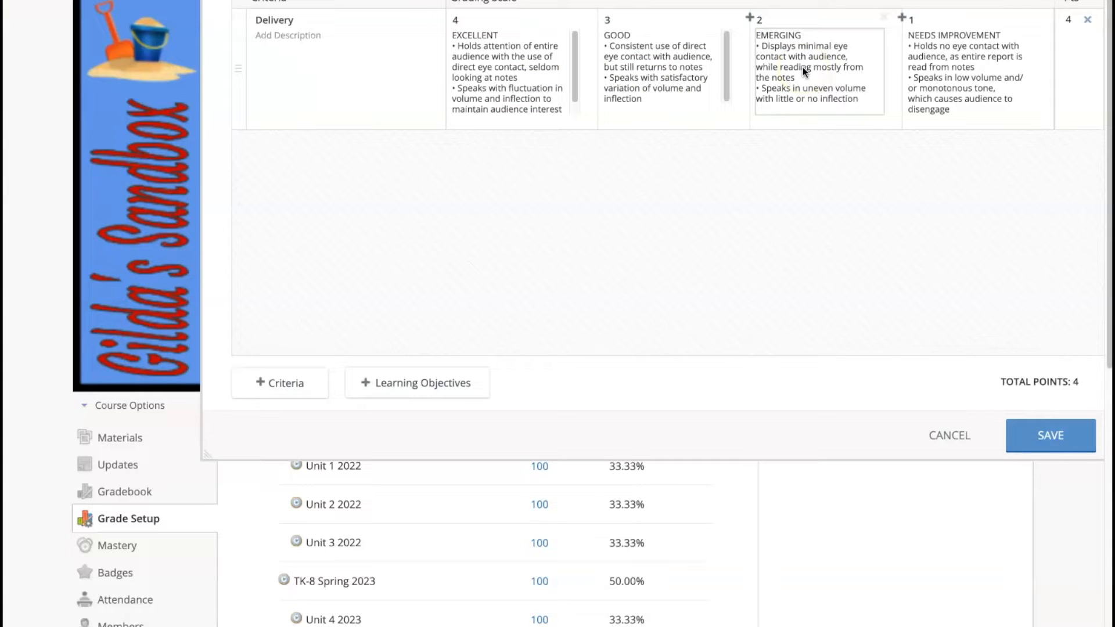
left_click(527, 228)
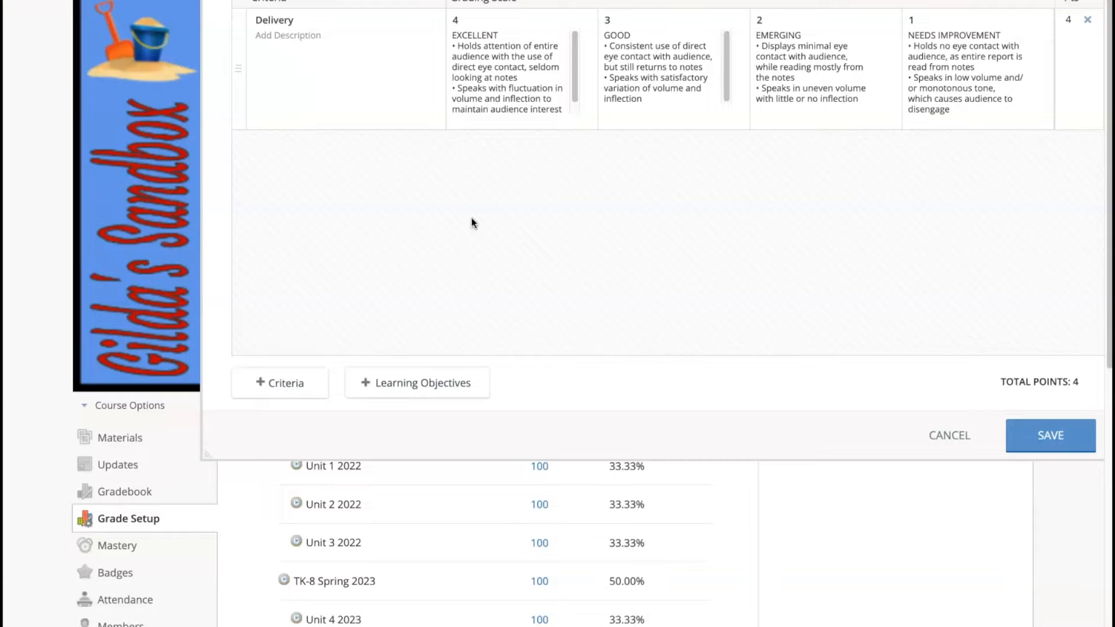
left_click(475, 233)
Add a second criterion titled Content & Organization and describe each of its four levels.
left_click(266, 389)
left_click(274, 143)
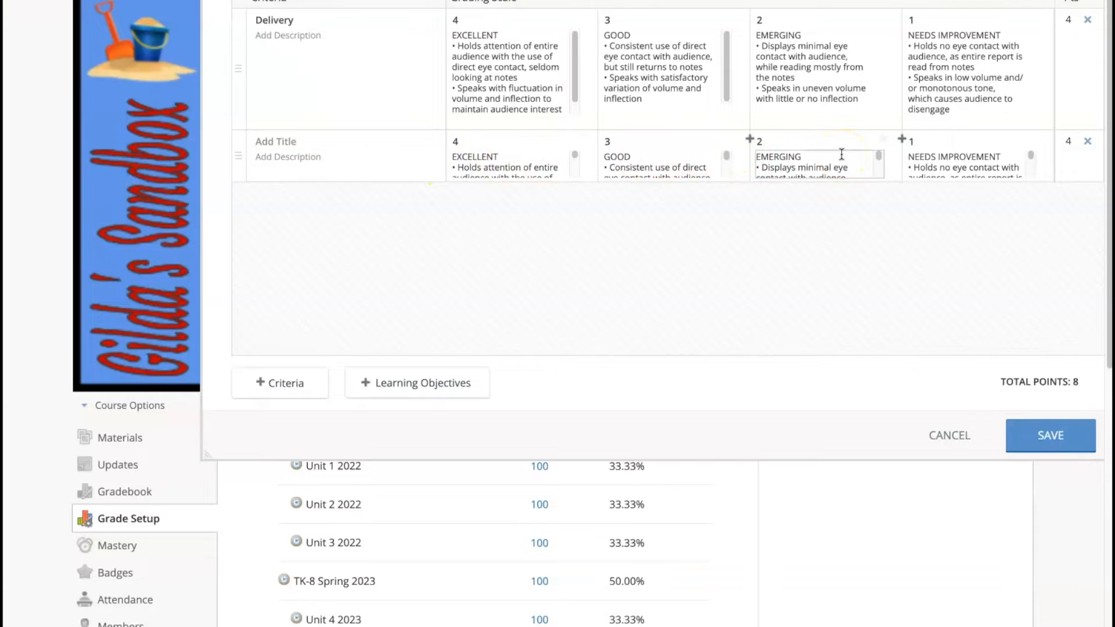
left_click(346, 307)
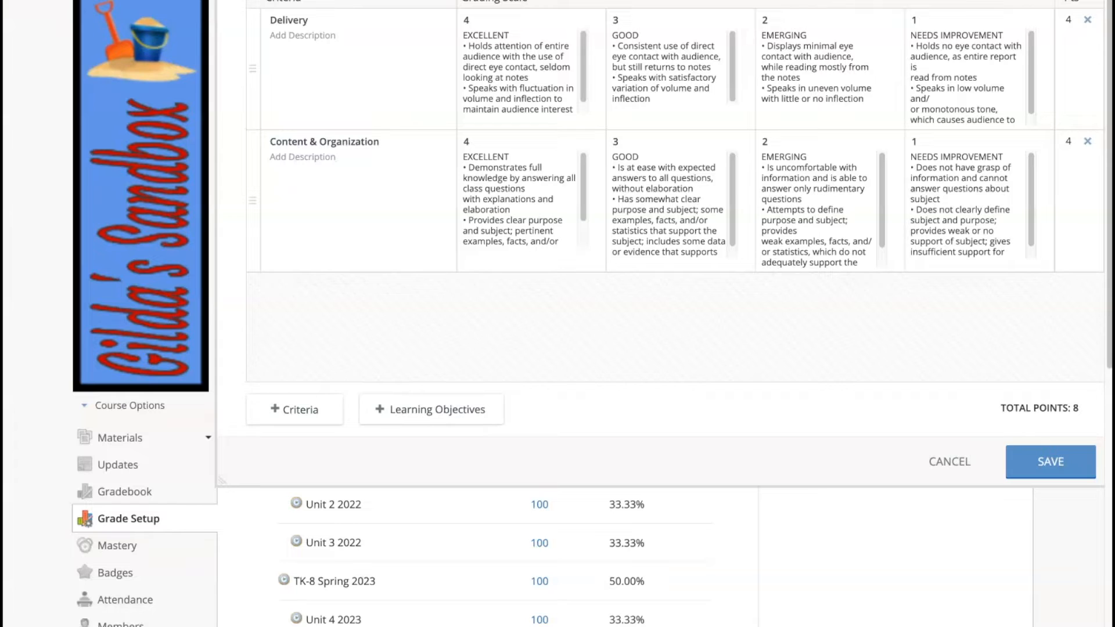
Add a third criterion, Enthusiasm/Audience Awareness, with descriptions for its four levels.
left_click(311, 413)
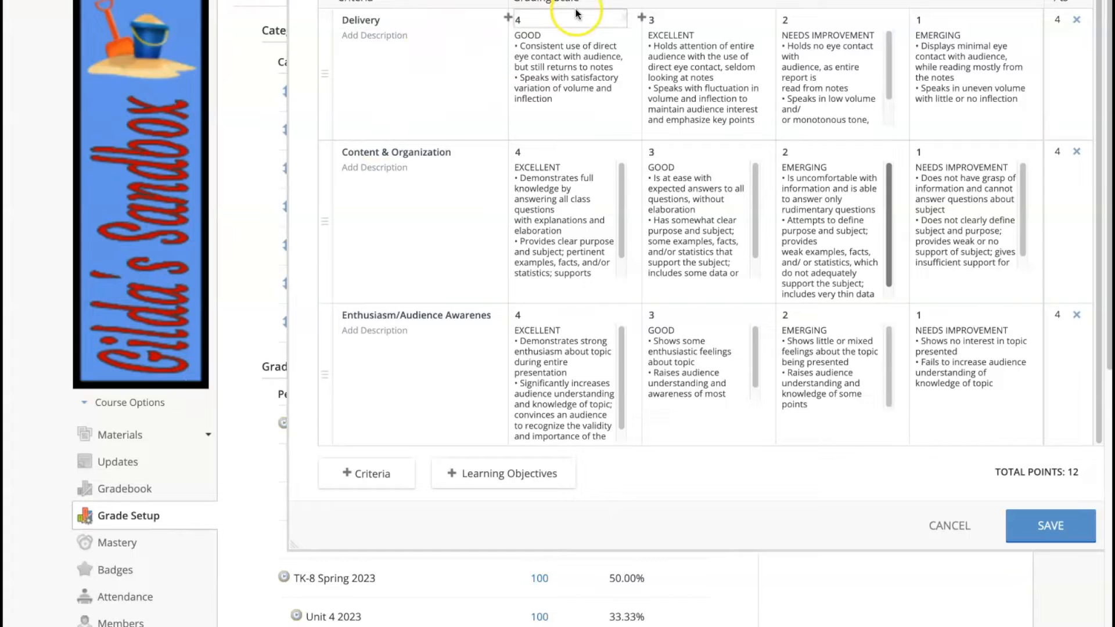
Insert and then remove an extra level, reordering Delivery so EXCELLENT sits at 4.
left_click(642, 19)
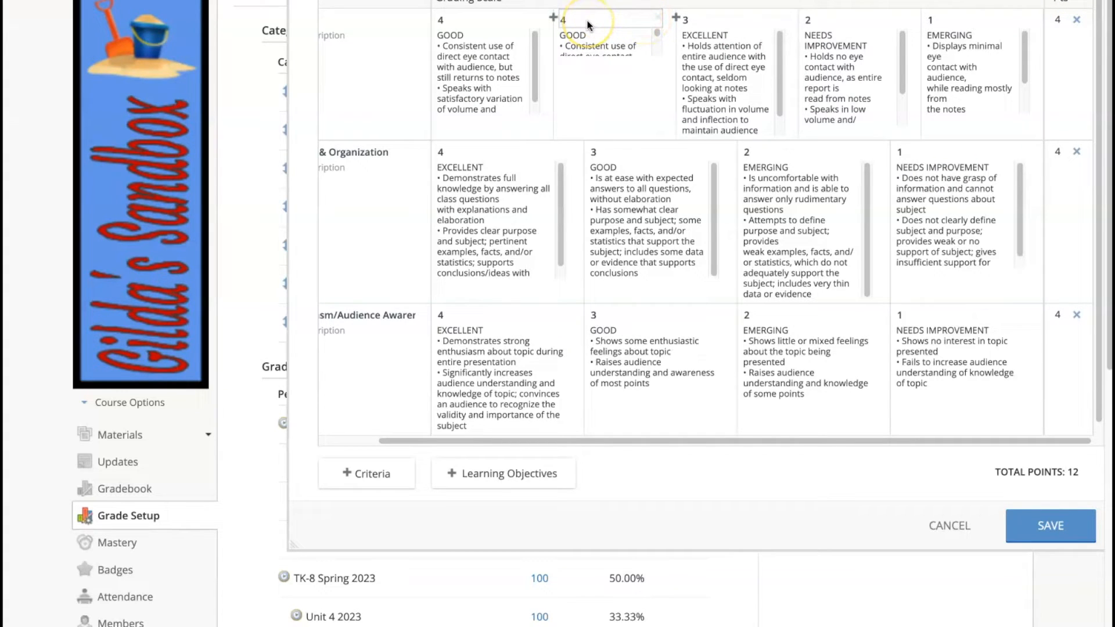
left_click(658, 19)
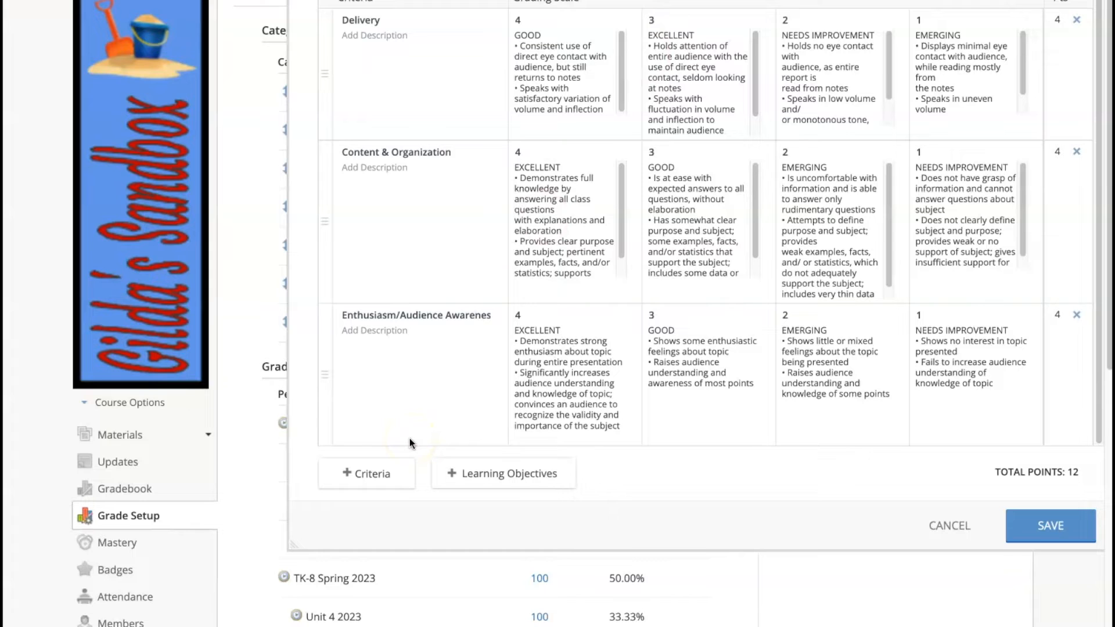
left_click(414, 417)
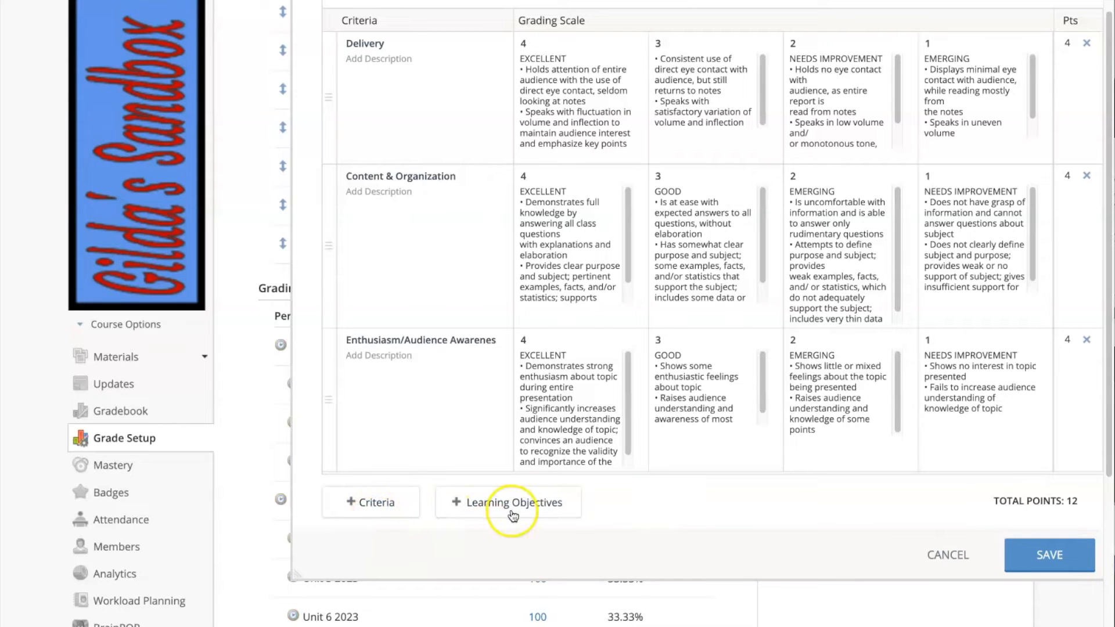
left_click(389, 504)
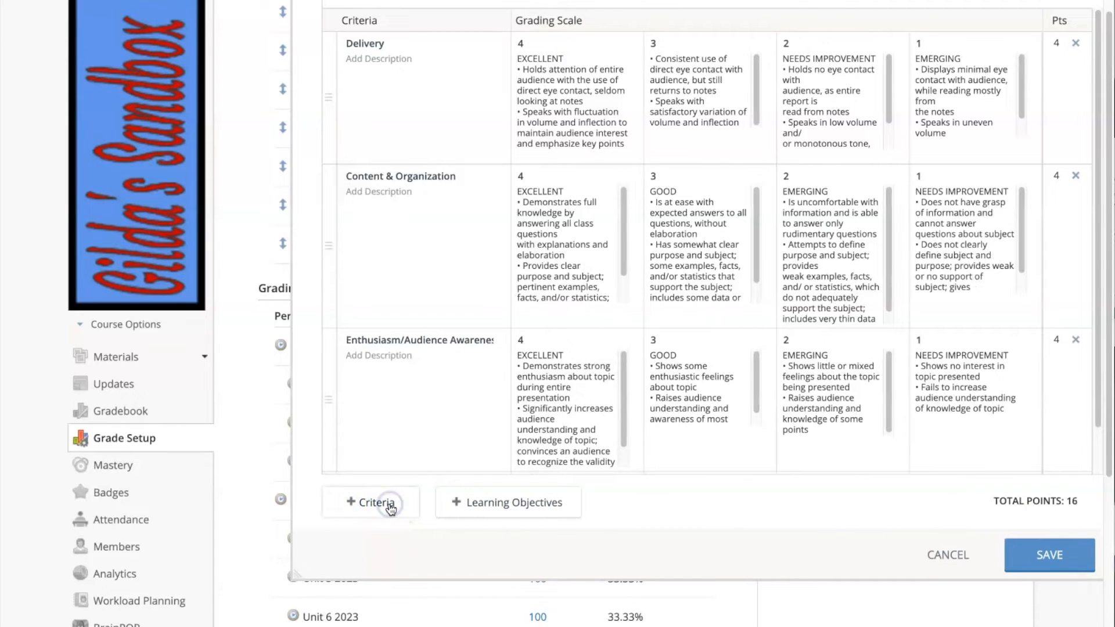
scroll(485, 384, "down", 2)
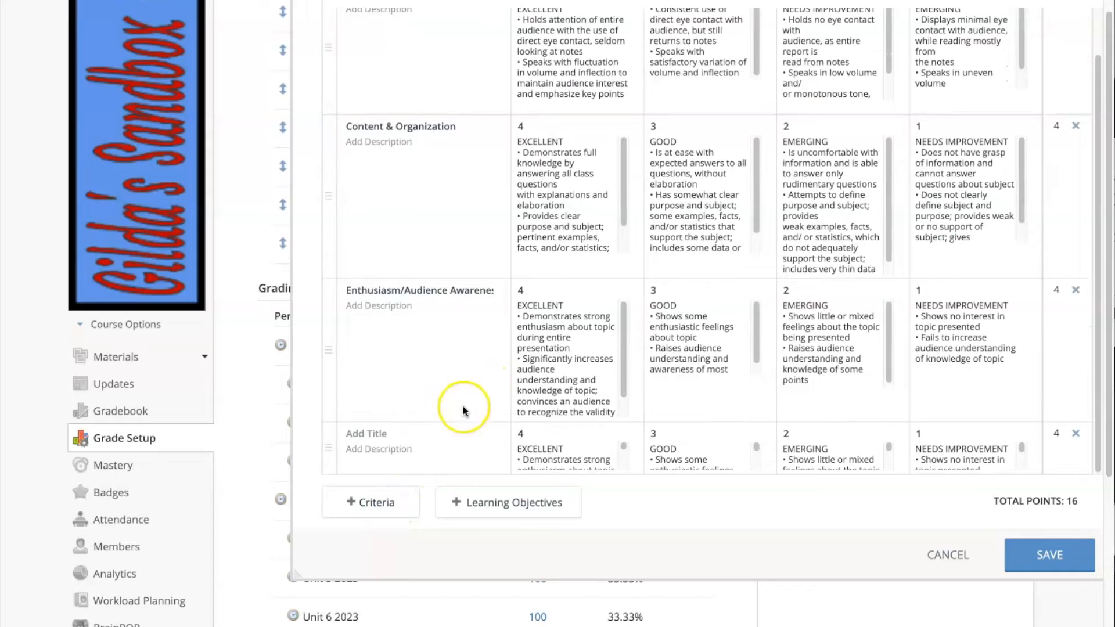
scroll(458, 412, "down", 1)
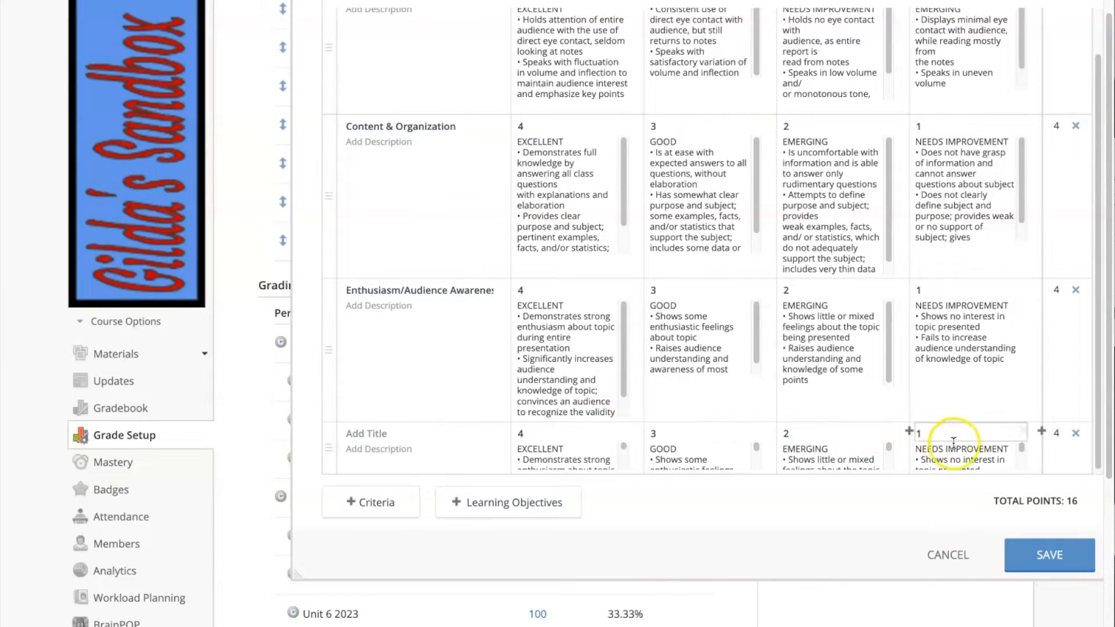
left_click(1075, 434)
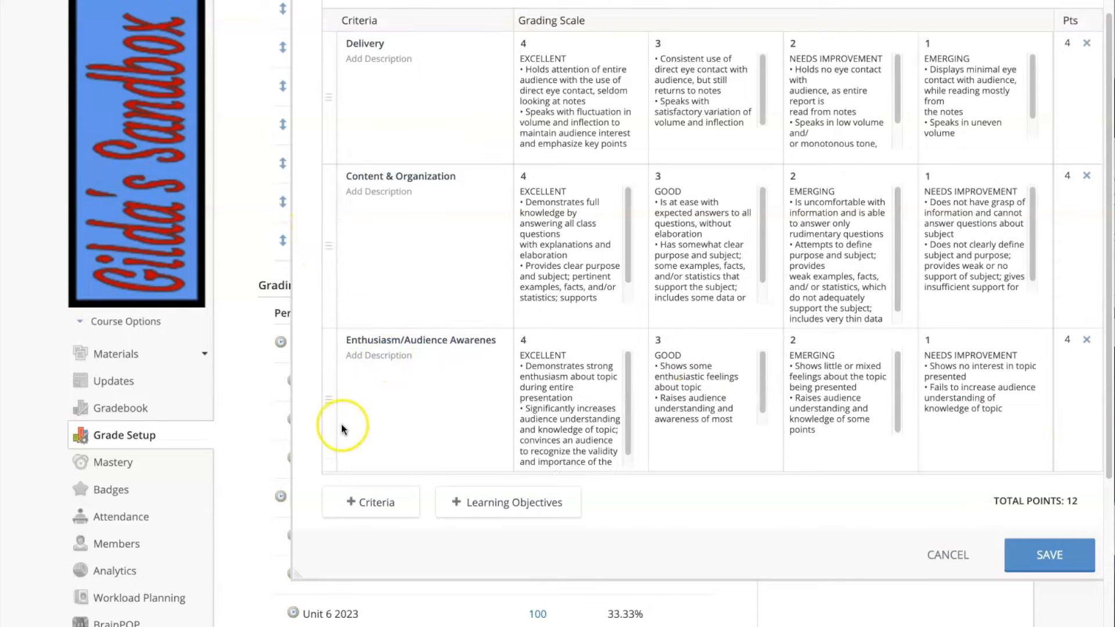
mouse_move(331, 400)
left_mouse_down()
mouse_move(326, 294)
mouse_move(330, 384)
left_mouse_up()
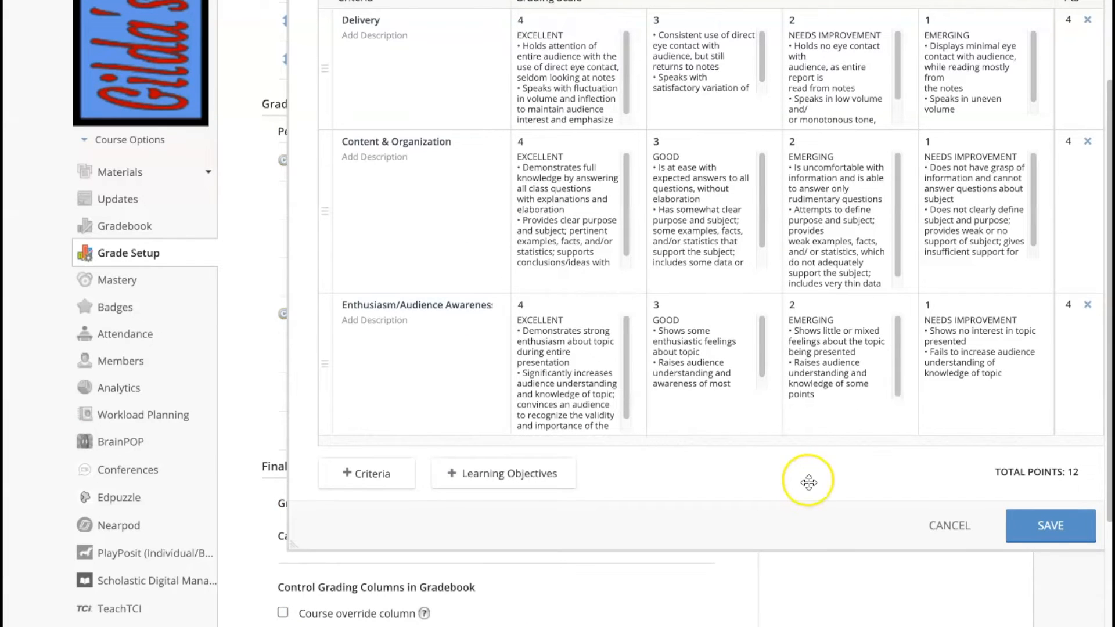
Save the Oral Presentation rubric and use its gear menu on Grade Setup.
left_click(1052, 530)
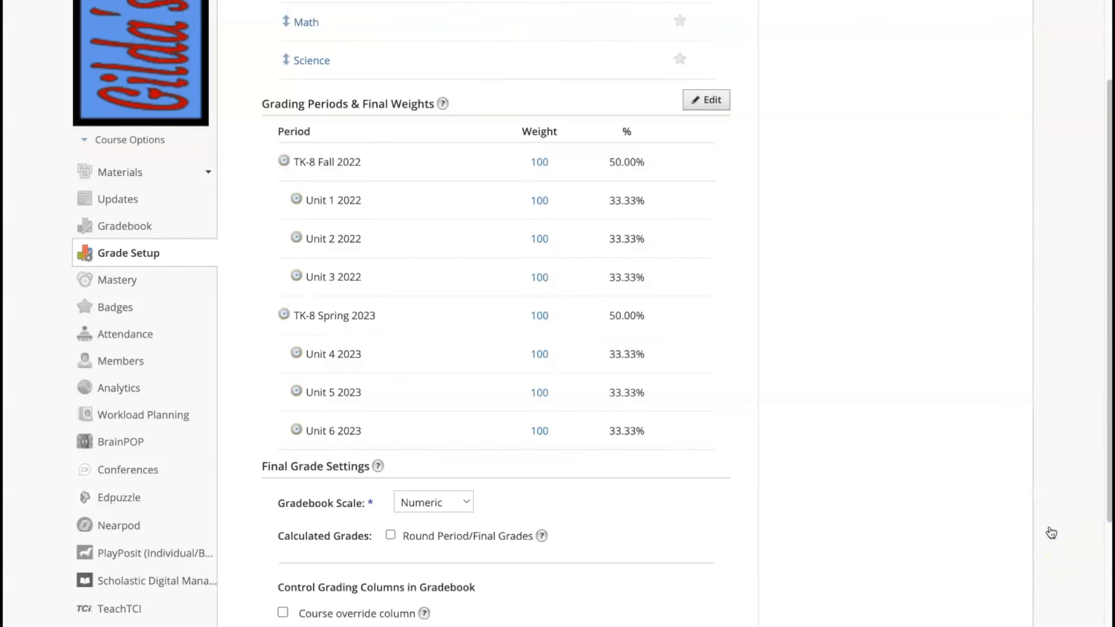
scroll(915, 70, "up", 5)
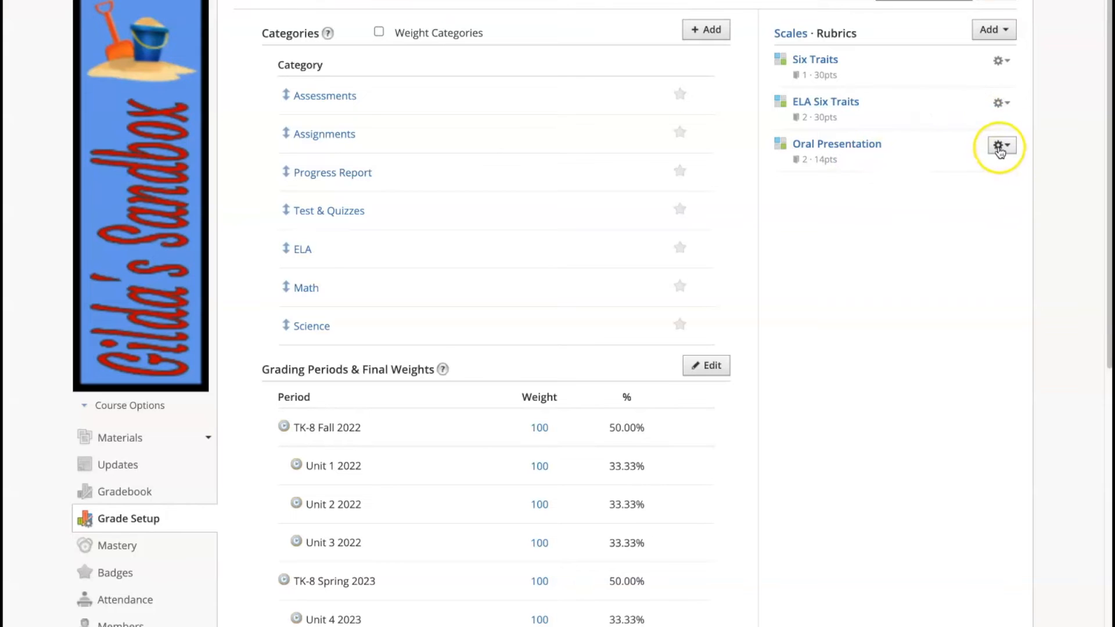
left_click(998, 146)
left_click(983, 189)
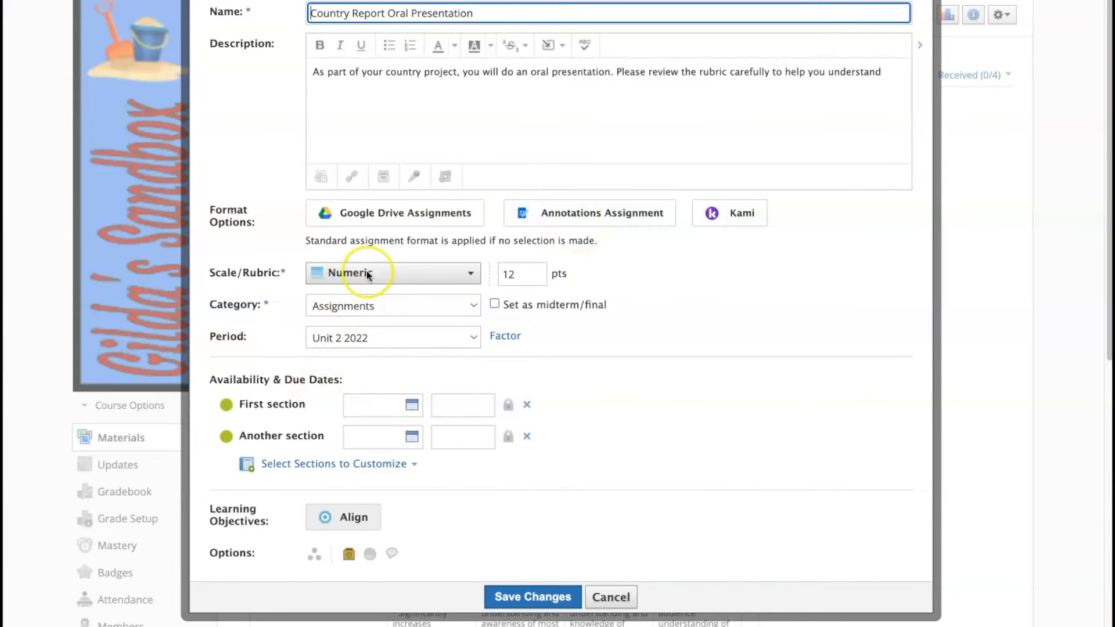
Grade Country Report with the Oral Presentation rubric, keep it shown to students, and save.
left_click(468, 275)
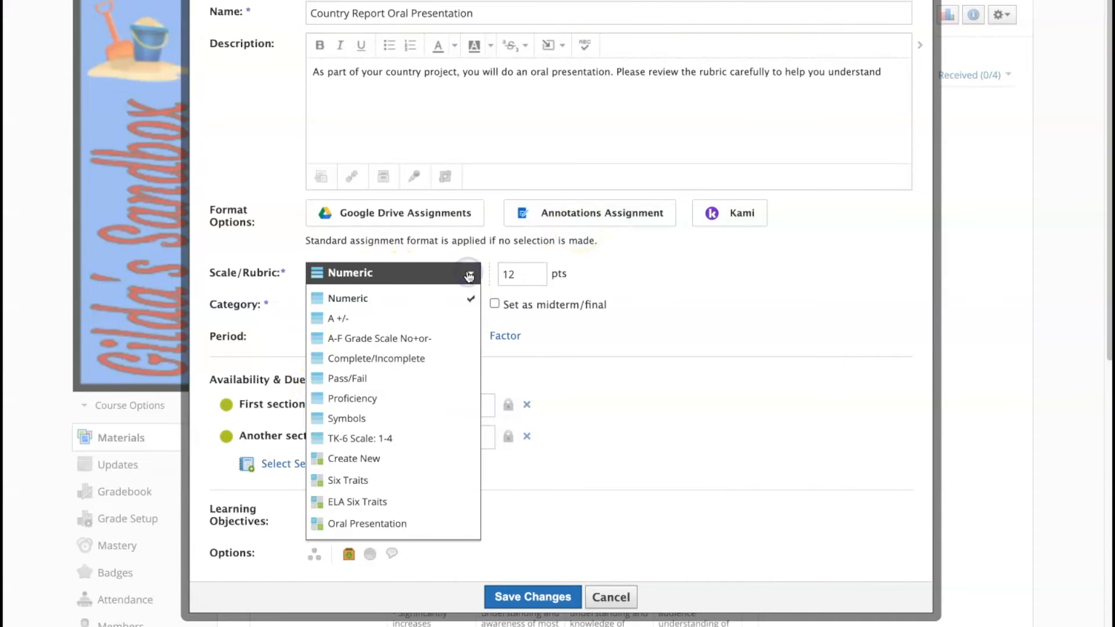
left_click(370, 522)
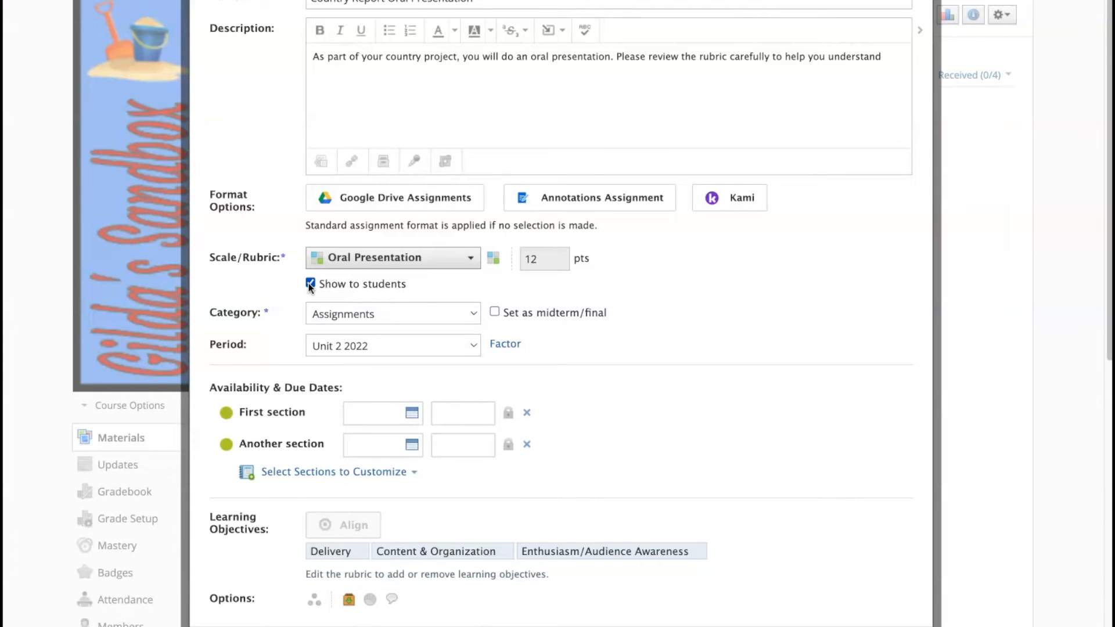
left_click(311, 284)
left_click(310, 284)
scroll(598, 325, "down", 2)
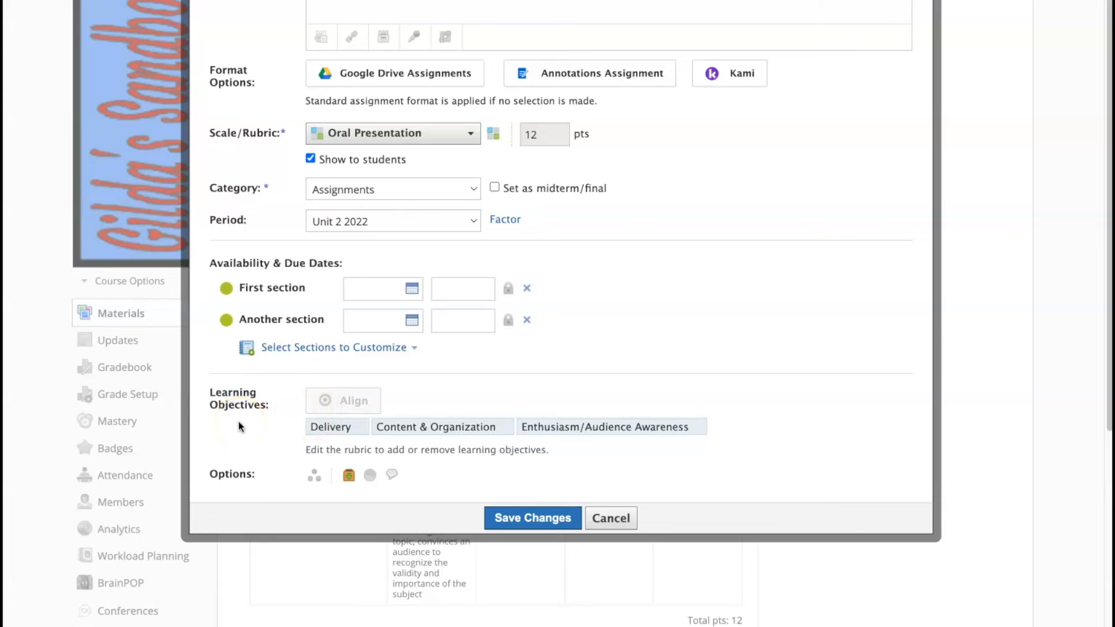
left_click(546, 519)
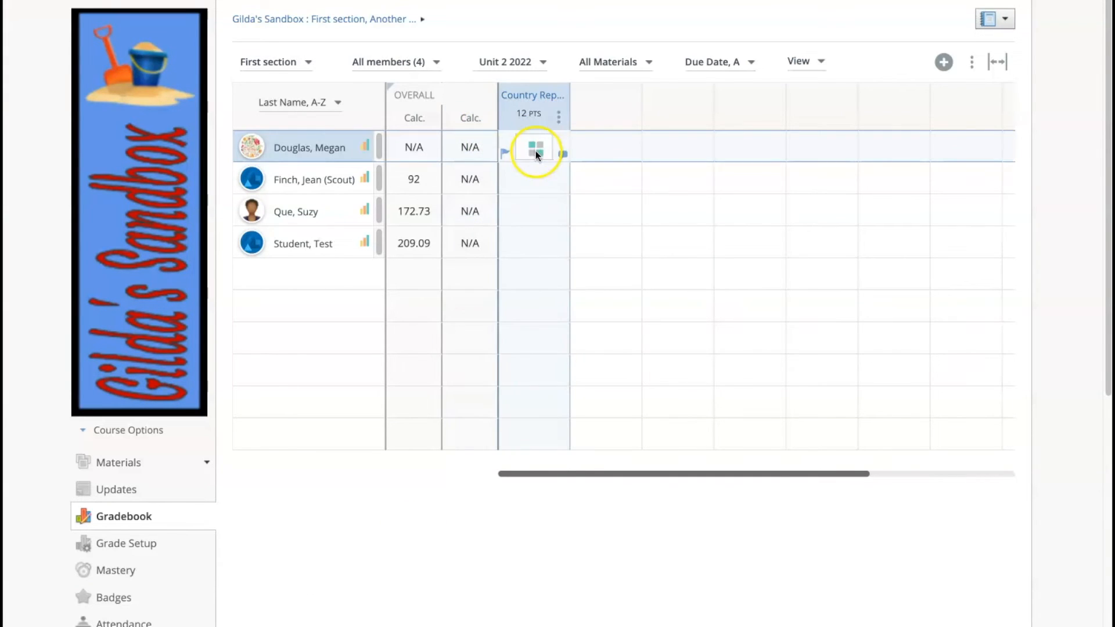
Score the first student's Country Report: Delivery 4, Content & Organization 3, Enthusiasm 4, then save.
left_click(531, 180)
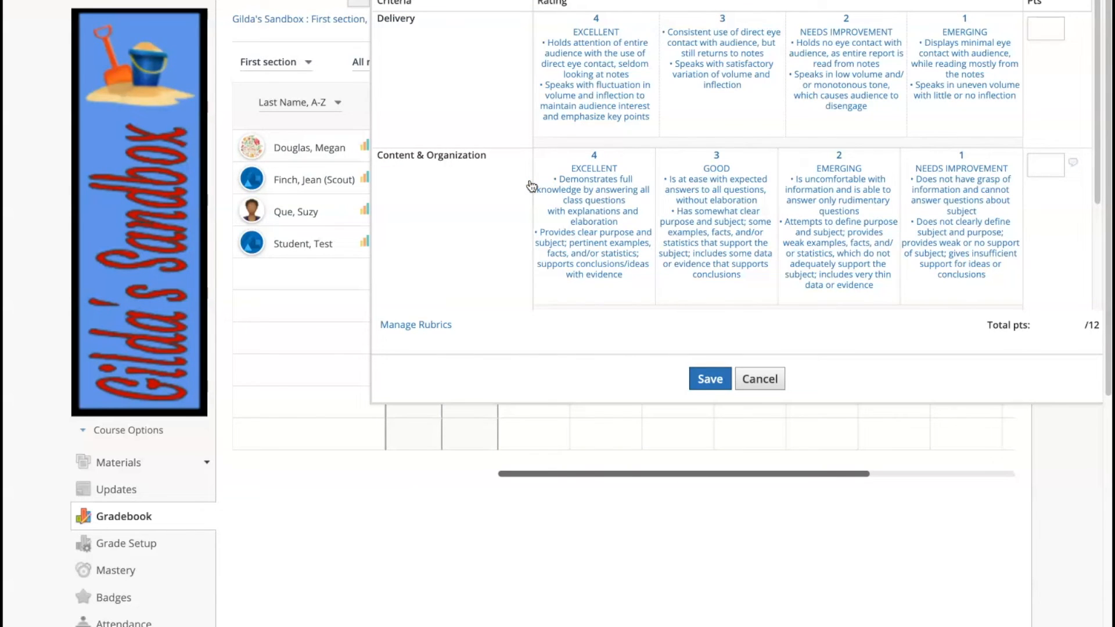
left_click(585, 71)
left_click(726, 208)
scroll(668, 245, "down", 2)
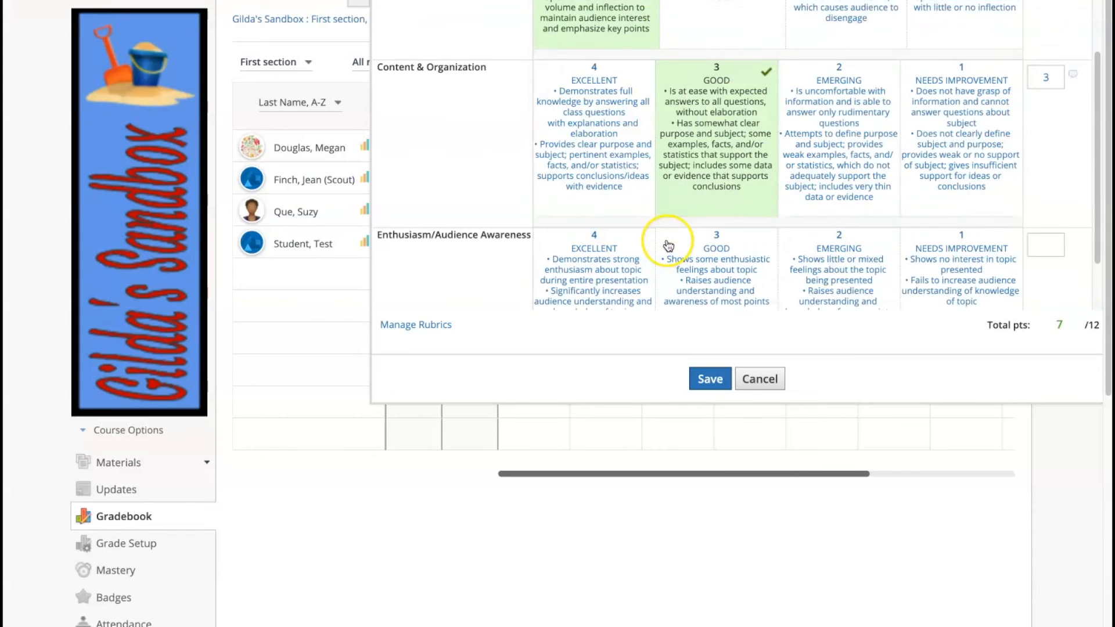
scroll(667, 243, "down", 1)
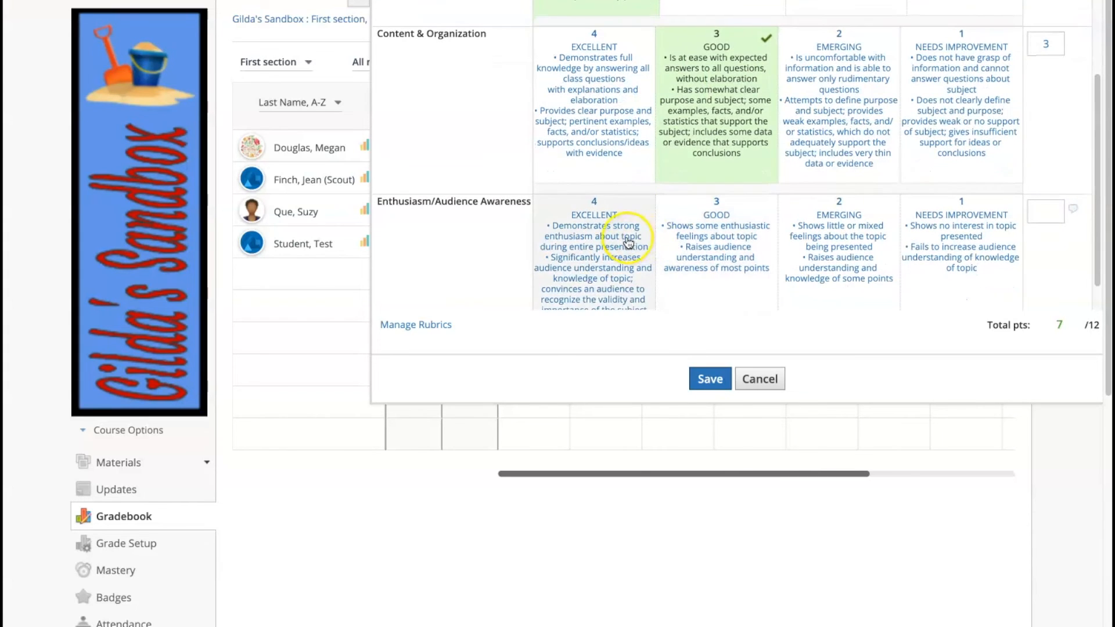
scroll(629, 243, "down", 1)
left_click(581, 240)
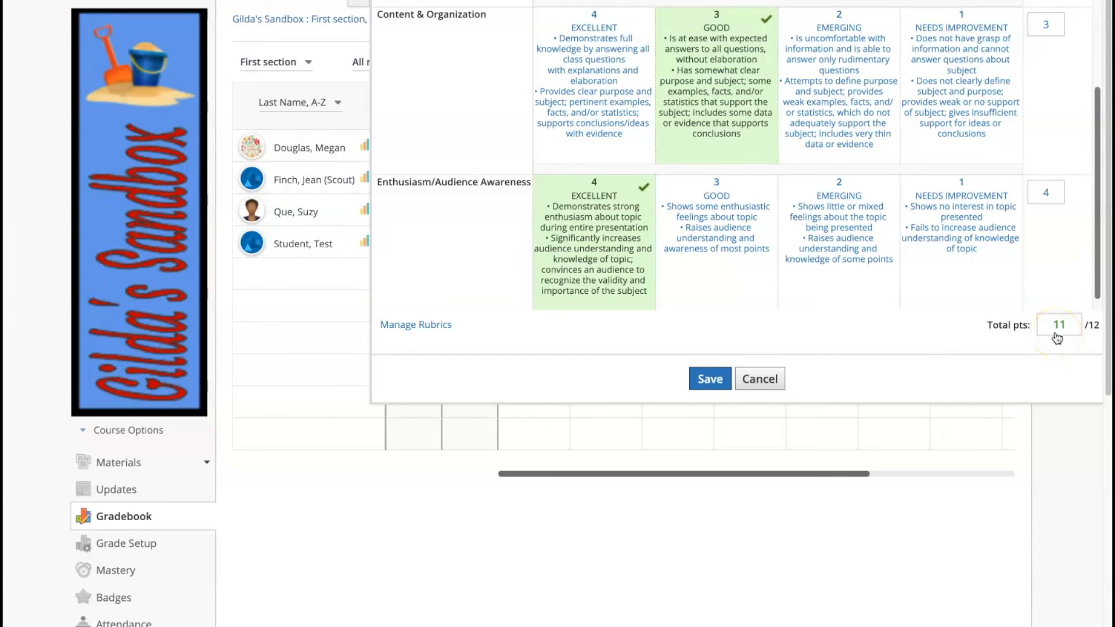
left_click(709, 382)
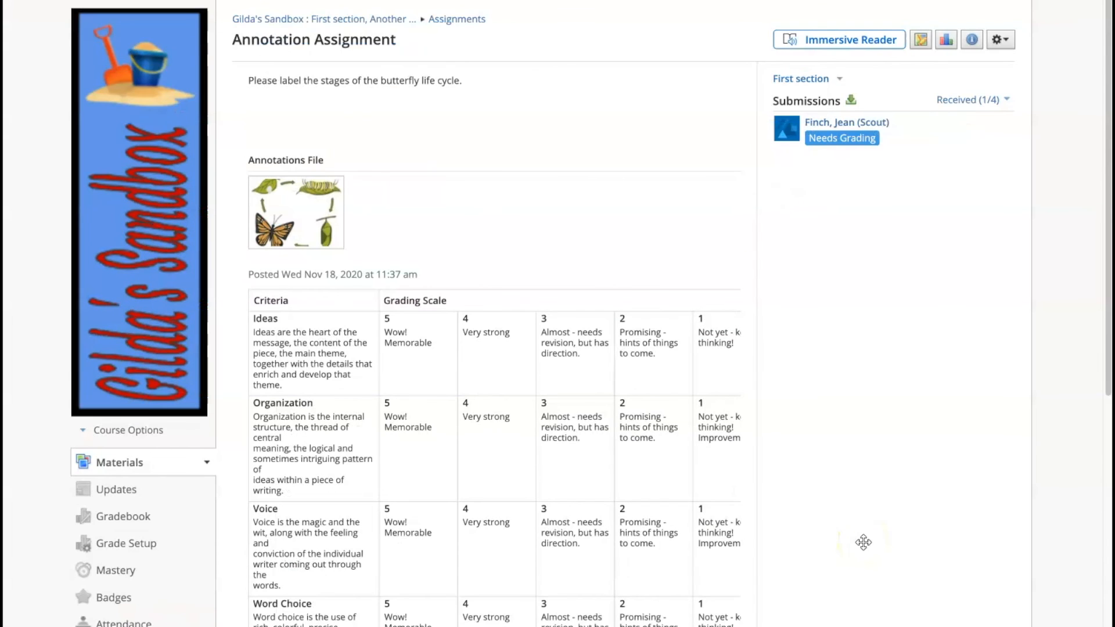
Open the student's Annotation Assignment submission for grading.
left_click(823, 143)
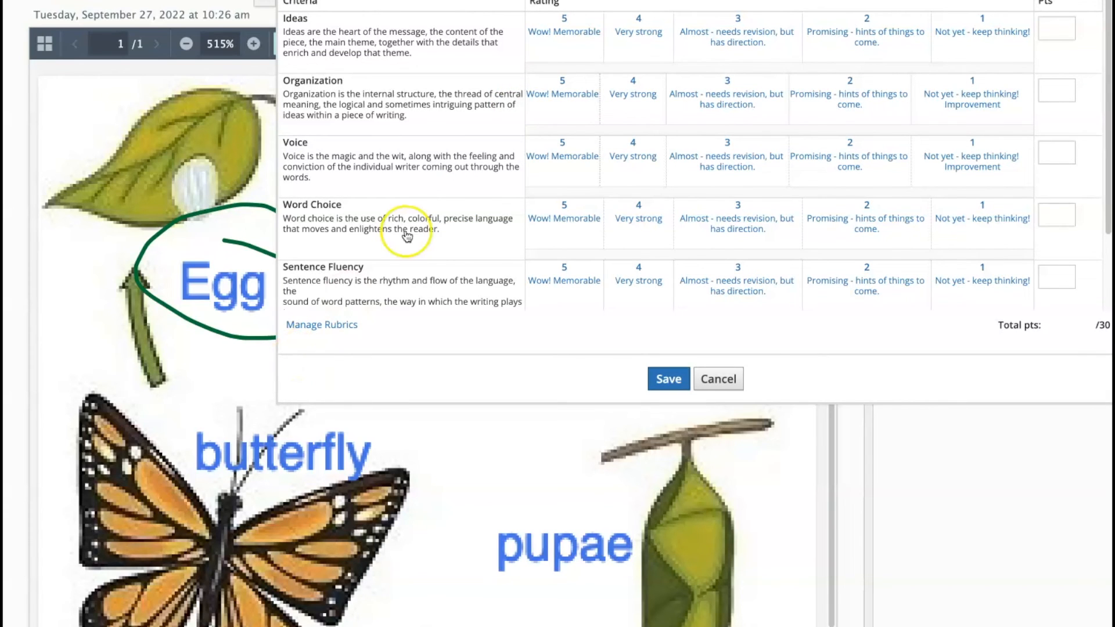
Rate the butterfly submission Organization 5, Ideas 3, Sentence Fluency 4, save, and review the scores.
left_click(586, 94)
left_click(729, 38)
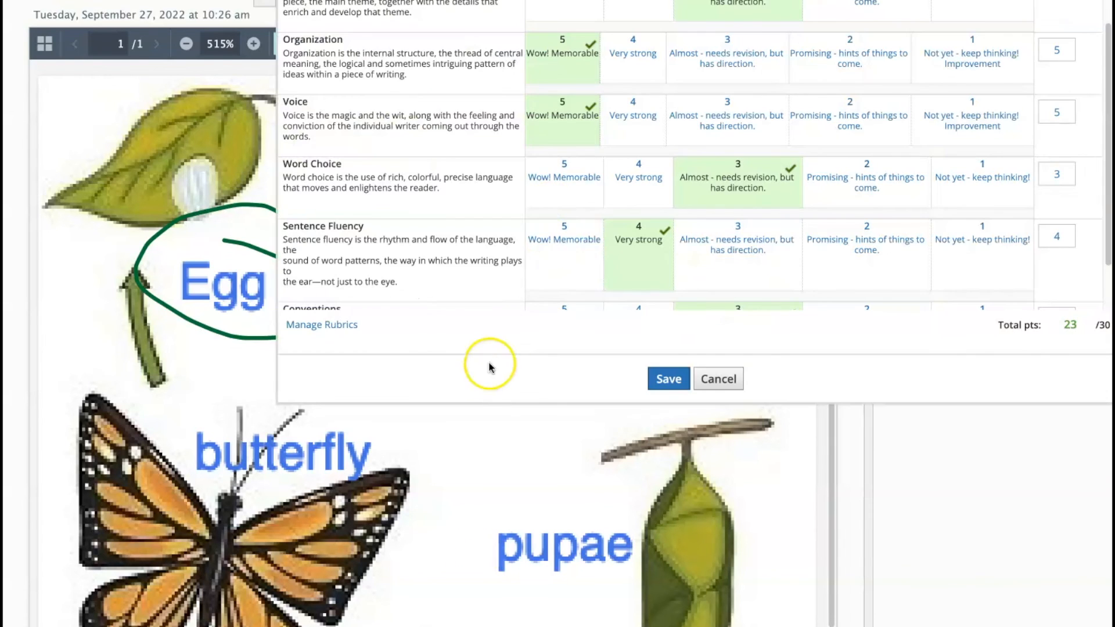
left_click(647, 233)
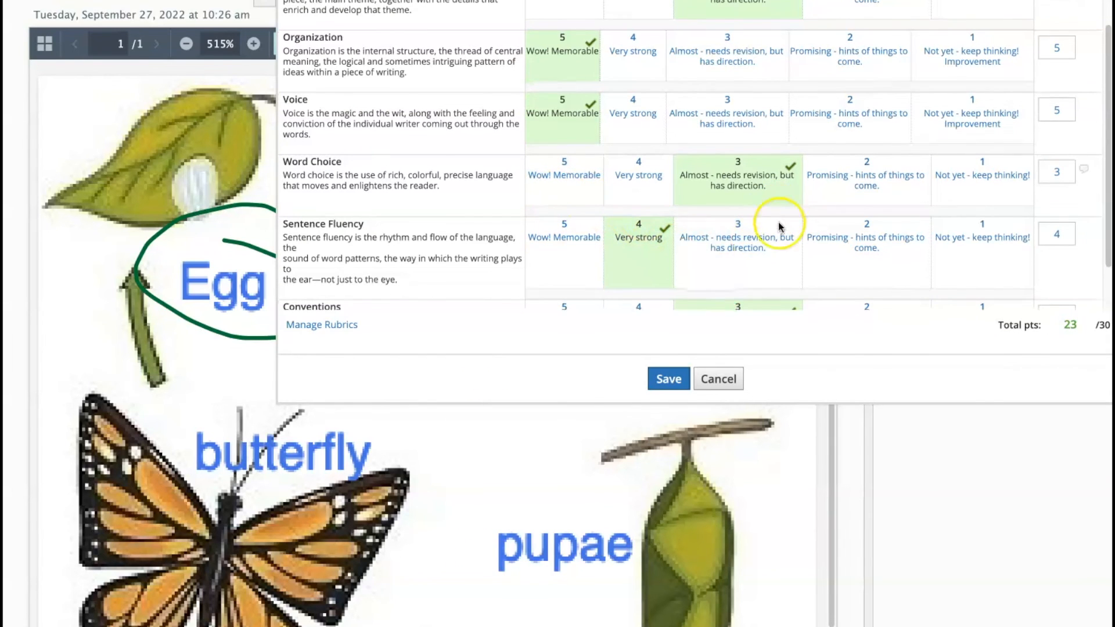
scroll(778, 222, "down", 2)
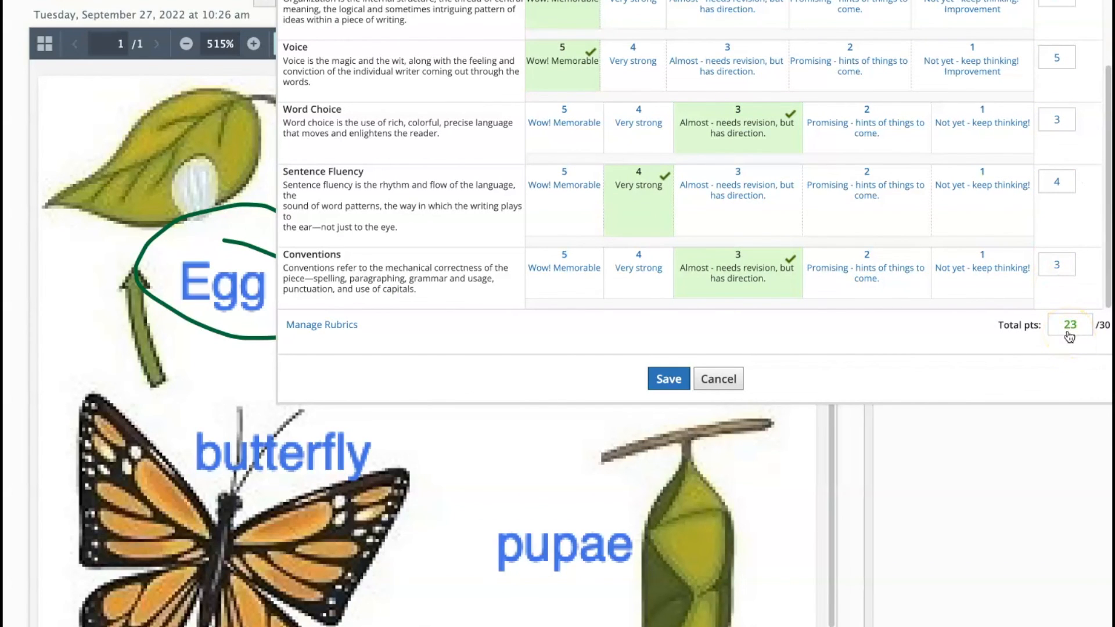
left_click(668, 380)
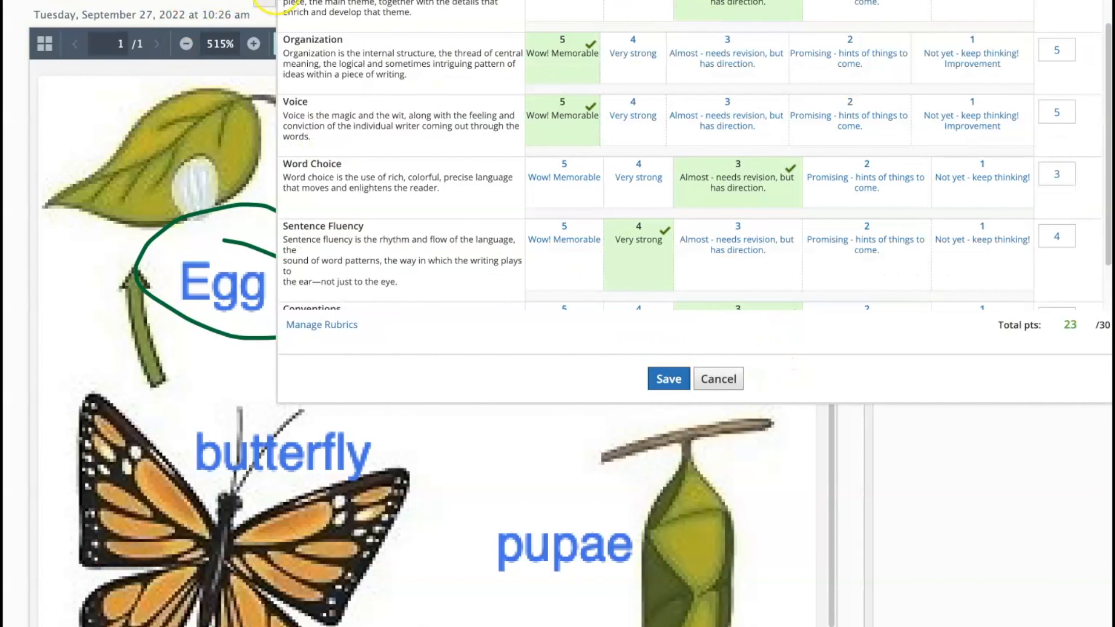
left_click(269, 2)
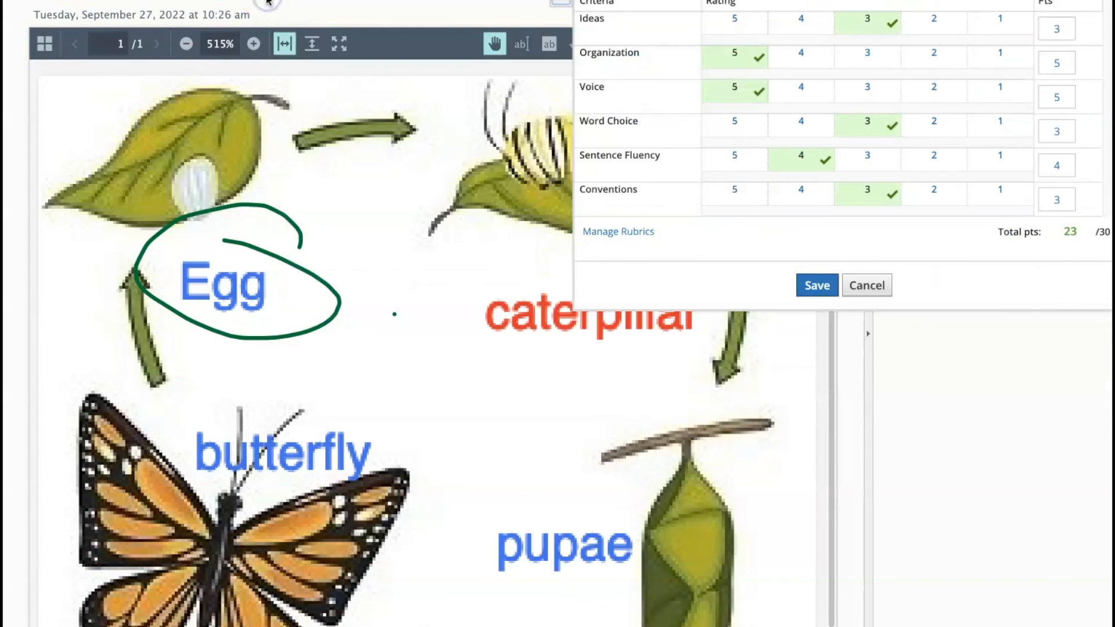